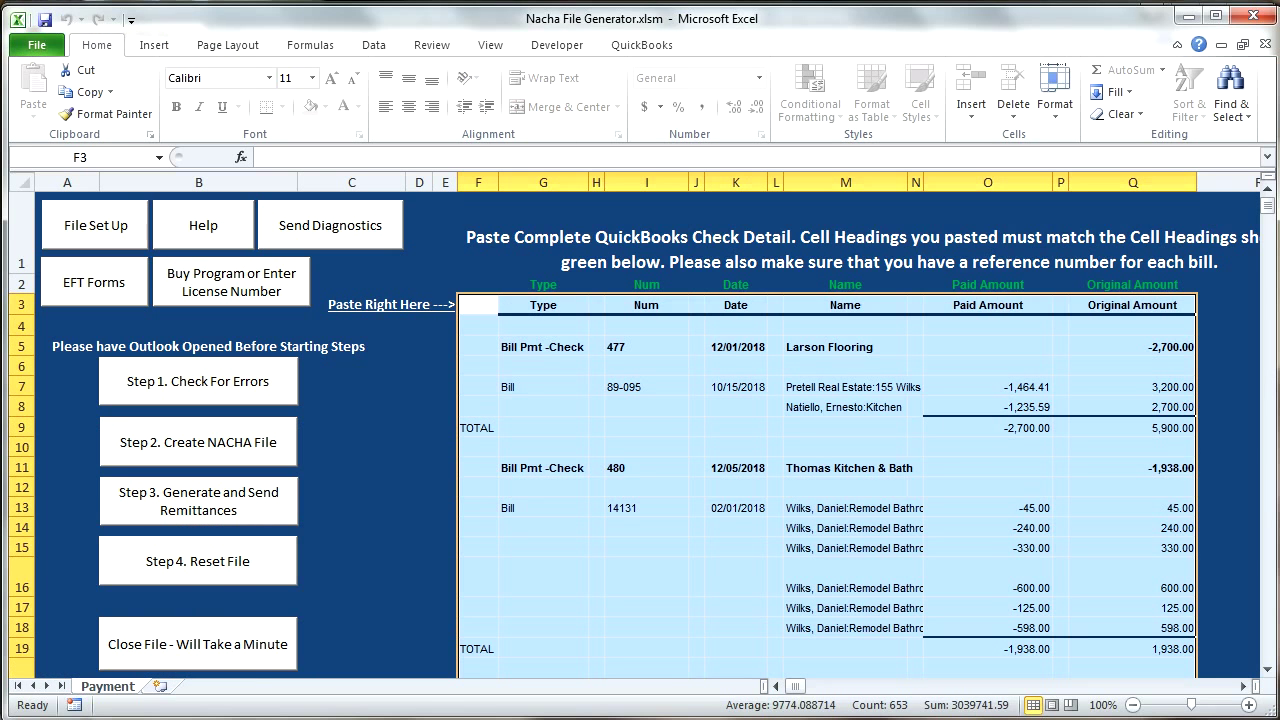
- Examine the pasted QuickBooks check detail rows, going down the Type column from the first bill
{"action": "left_click", "coordinate": [540, 389]}
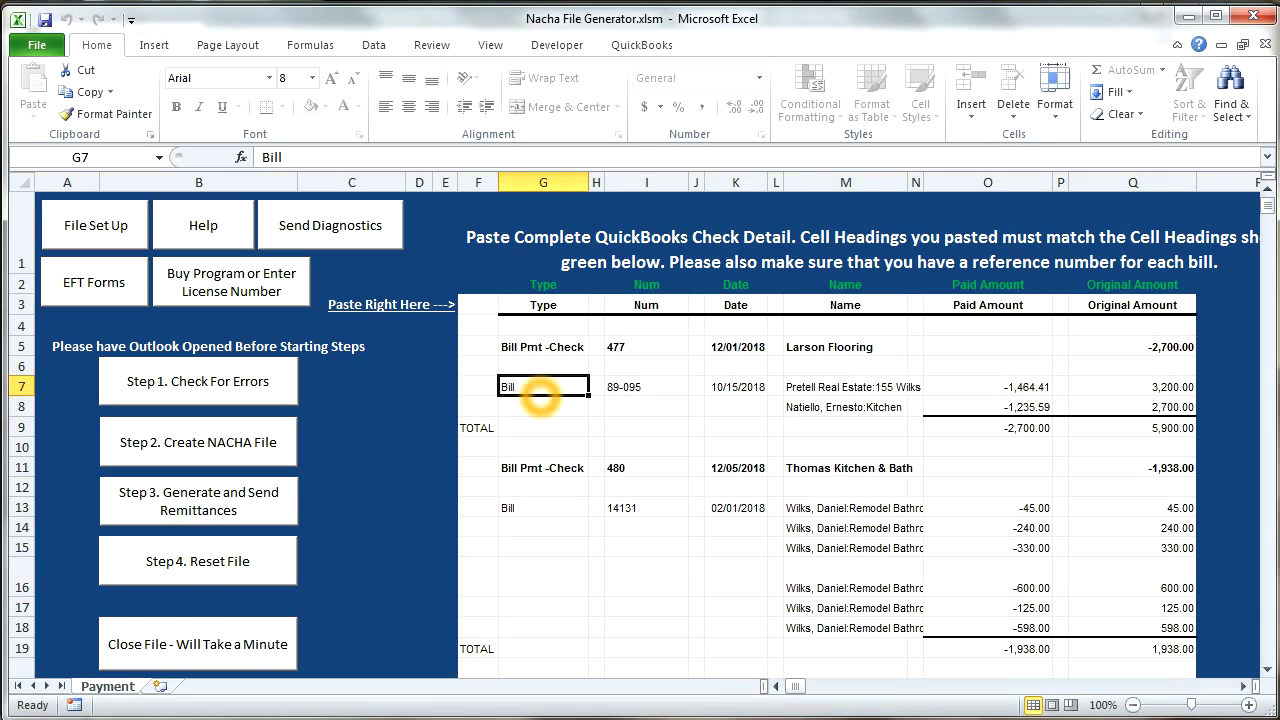
{"action": "key", "text": "Down"}
{"action": "key", "text": "Down"}
{"action": "key", "text": "Down"}
{"action": "key", "text": "Down"}
{"action": "key", "text": "Down"}
{"action": "key", "text": "Down"}
{"action": "key", "text": "Down"}
{"action": "key", "text": "Down"}
{"action": "key", "text": "Down"}
{"action": "key", "text": "Down"}
{"action": "key", "text": "Down"}
{"action": "key", "text": "Up"}
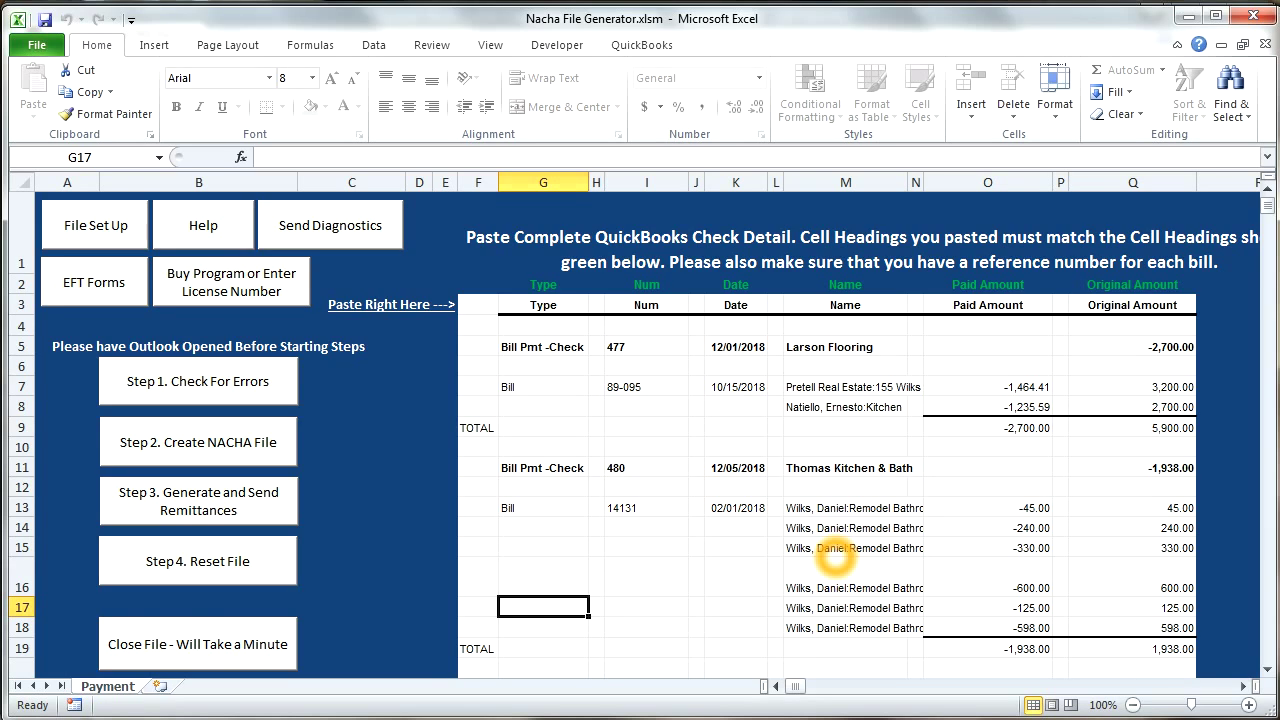
- Check the pasted bill payments for errors and create the NACHA file from them
{"action": "left_click", "coordinate": [232, 384]}
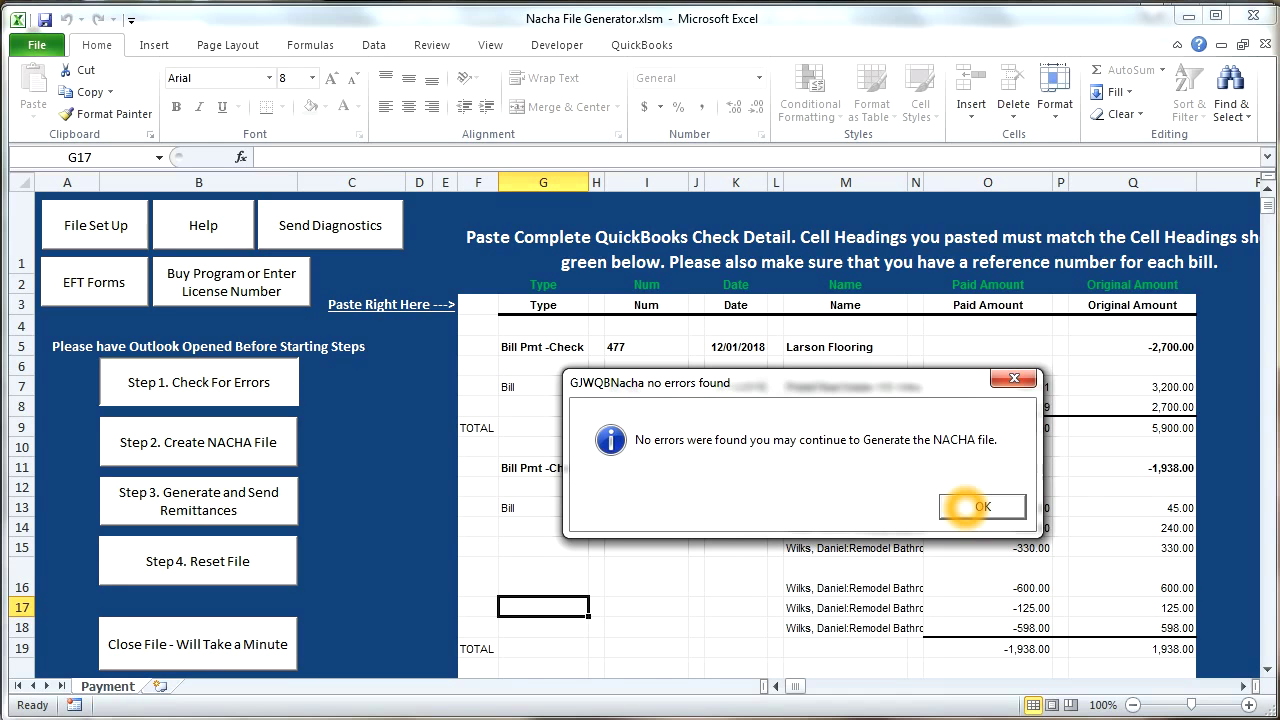
{"action": "left_click", "coordinate": [958, 507]}
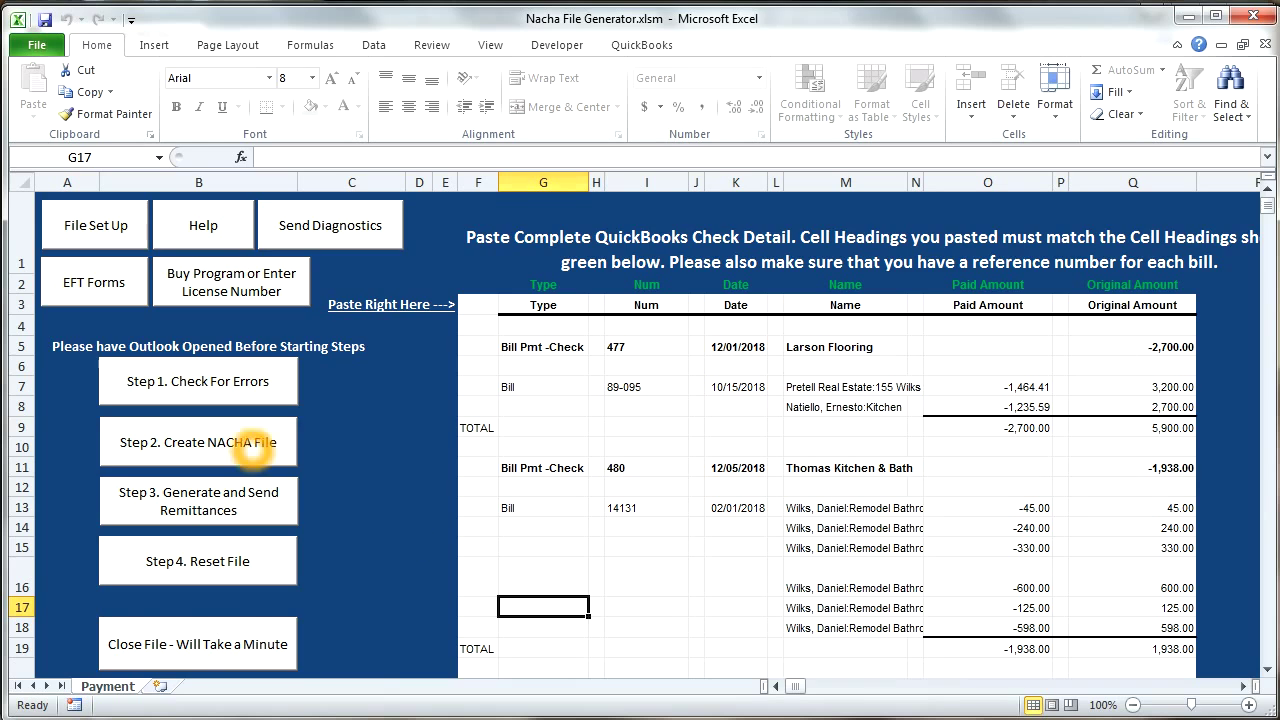
{"action": "left_click", "coordinate": [248, 447]}
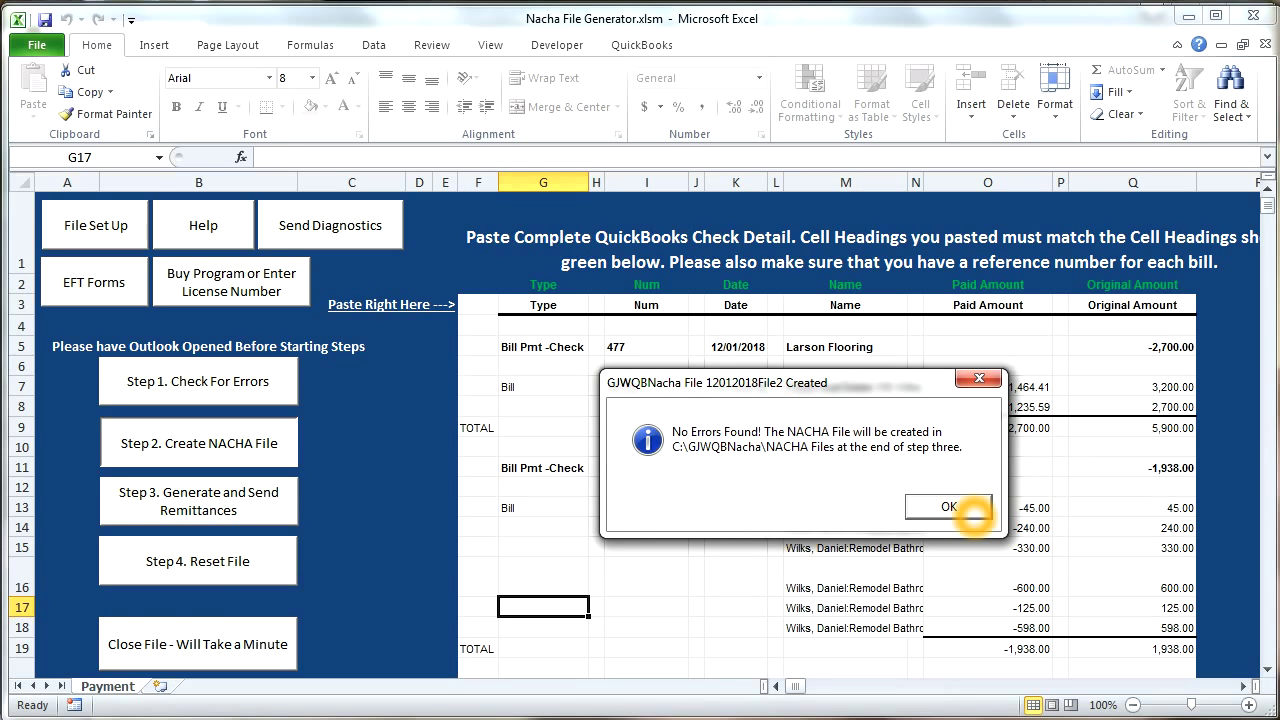
{"action": "left_click", "coordinate": [968, 512]}
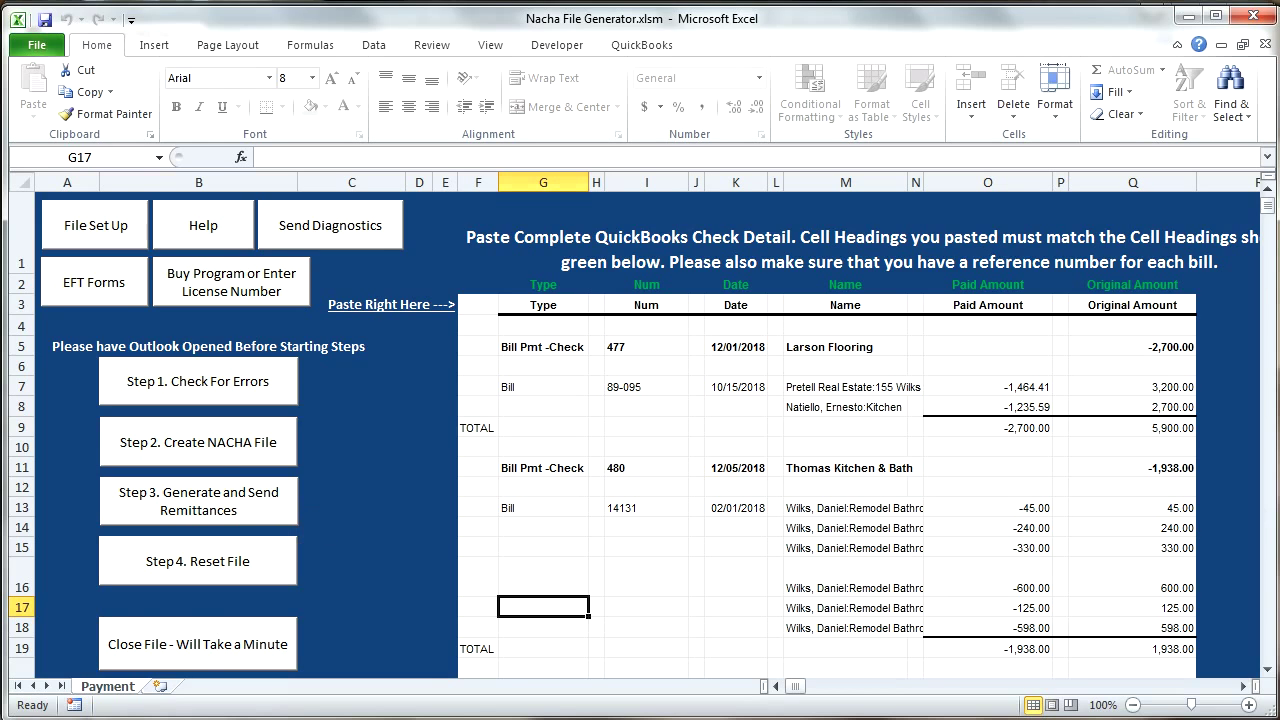
- Generate the vendor remittances and send them by e-mail
{"action": "left_click", "coordinate": [237, 508]}
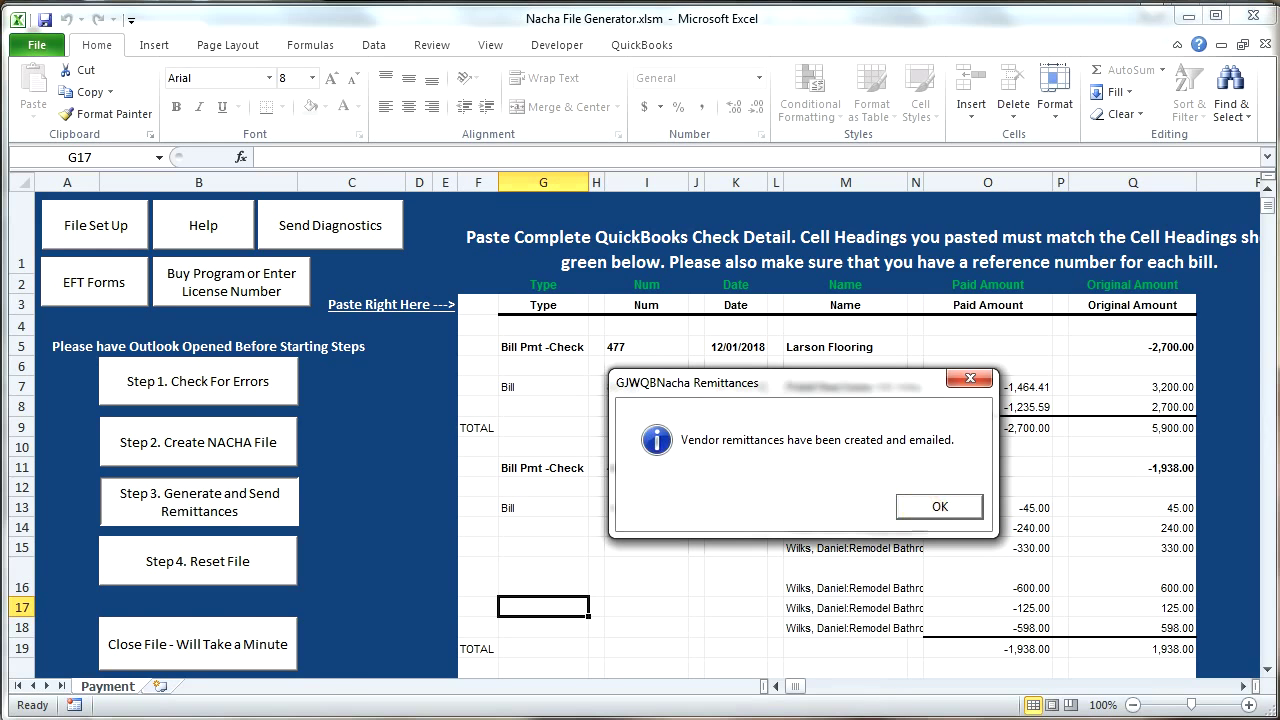
{"action": "left_click", "coordinate": [905, 506]}
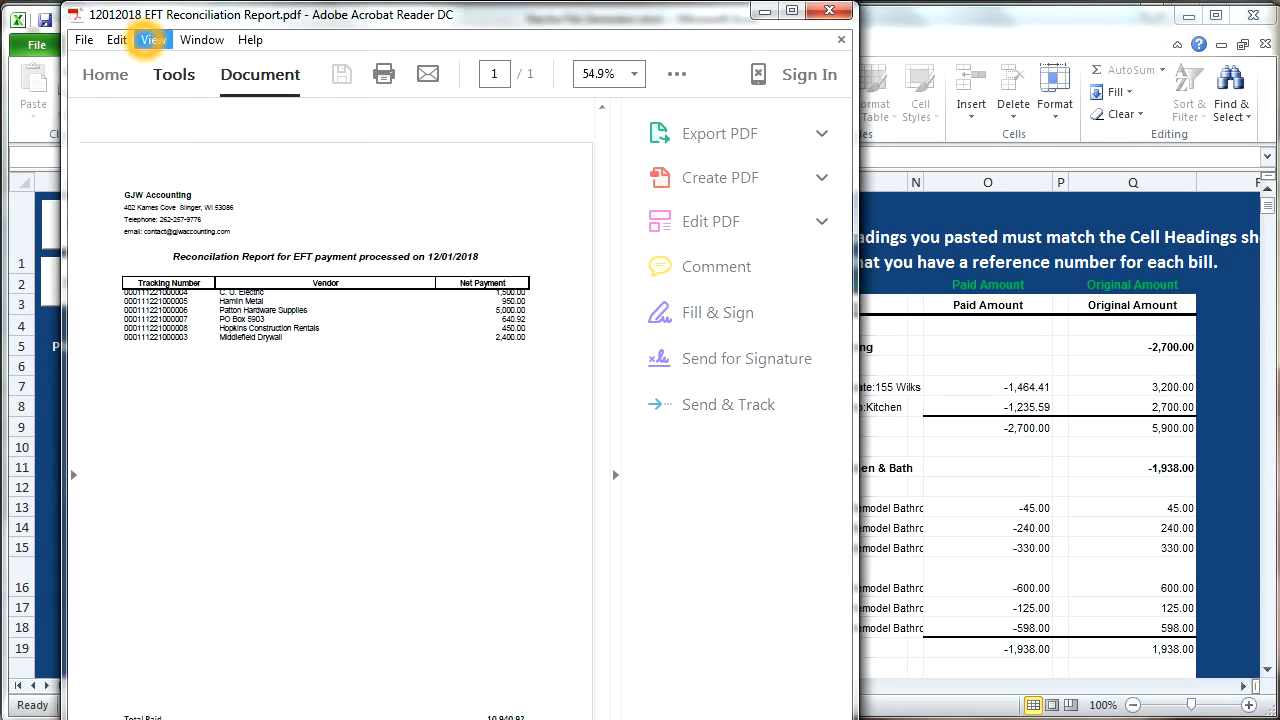
- Hide the tools pane in Acrobat Reader, review the EFT reconciliation report from start to end, and close it
{"action": "left_click", "coordinate": [201, 39]}
{"action": "mouse_move", "coordinate": [153, 40]}
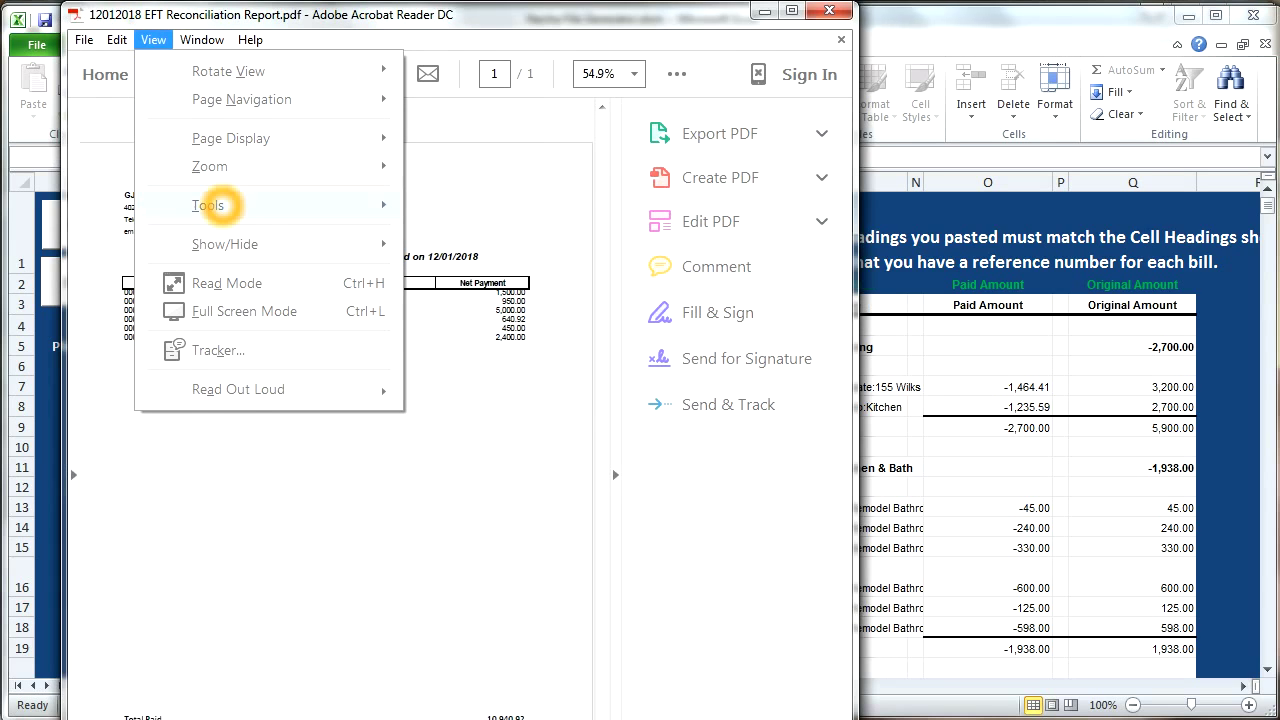
{"action": "left_click", "coordinate": [251, 245]}
{"action": "left_click", "coordinate": [482, 278]}
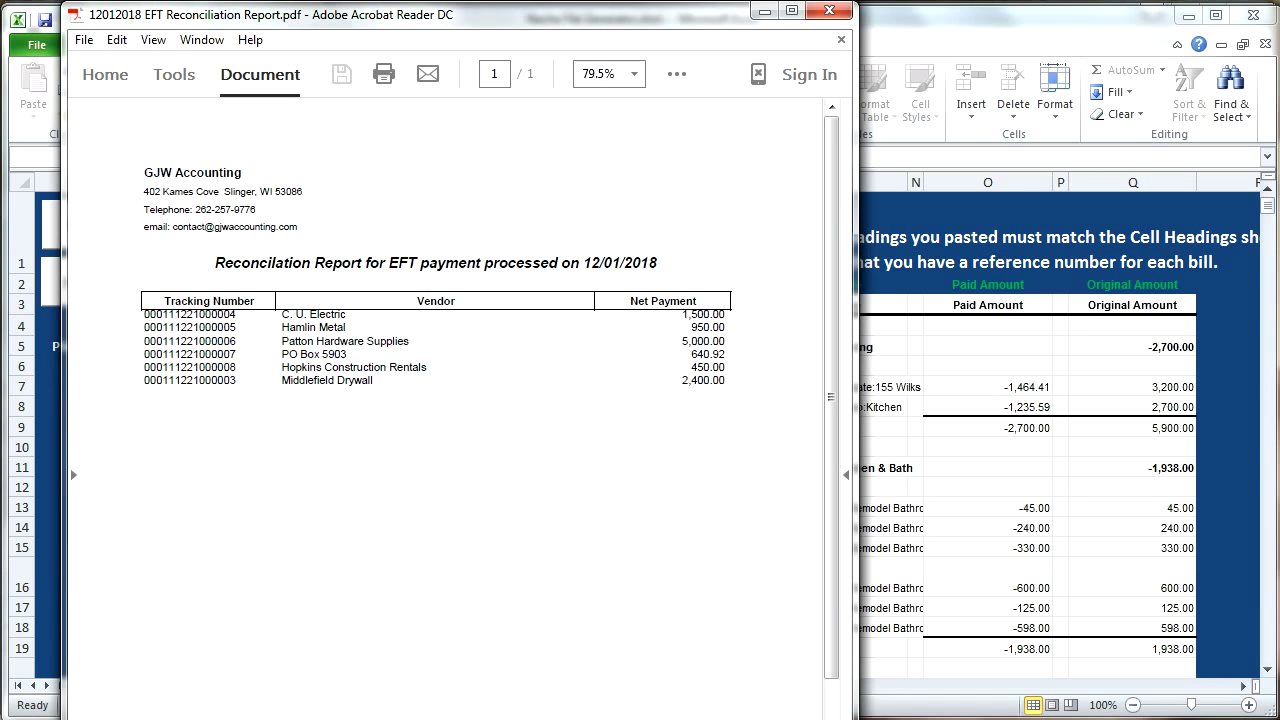
{"action": "scroll", "coordinate": [831, 385], "scroll_direction": "down", "scroll_amount": 4}
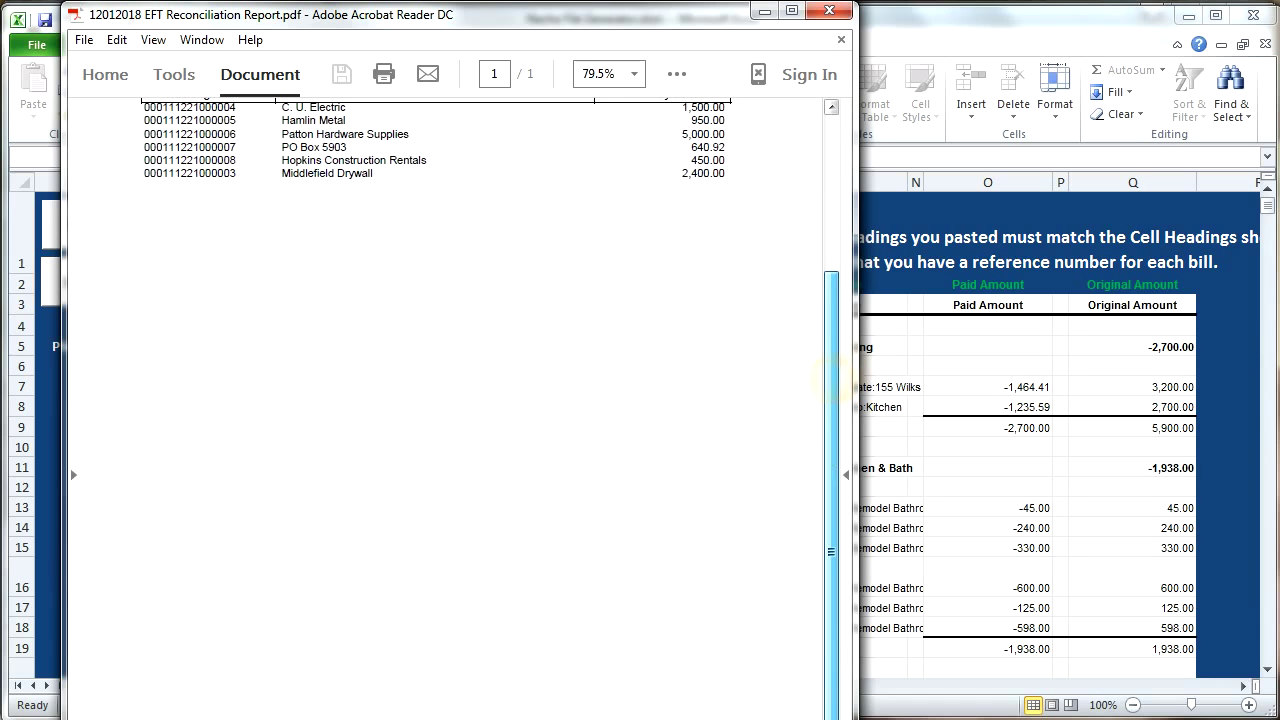
{"action": "scroll", "coordinate": [843, 450], "scroll_direction": "up", "scroll_amount": 4}
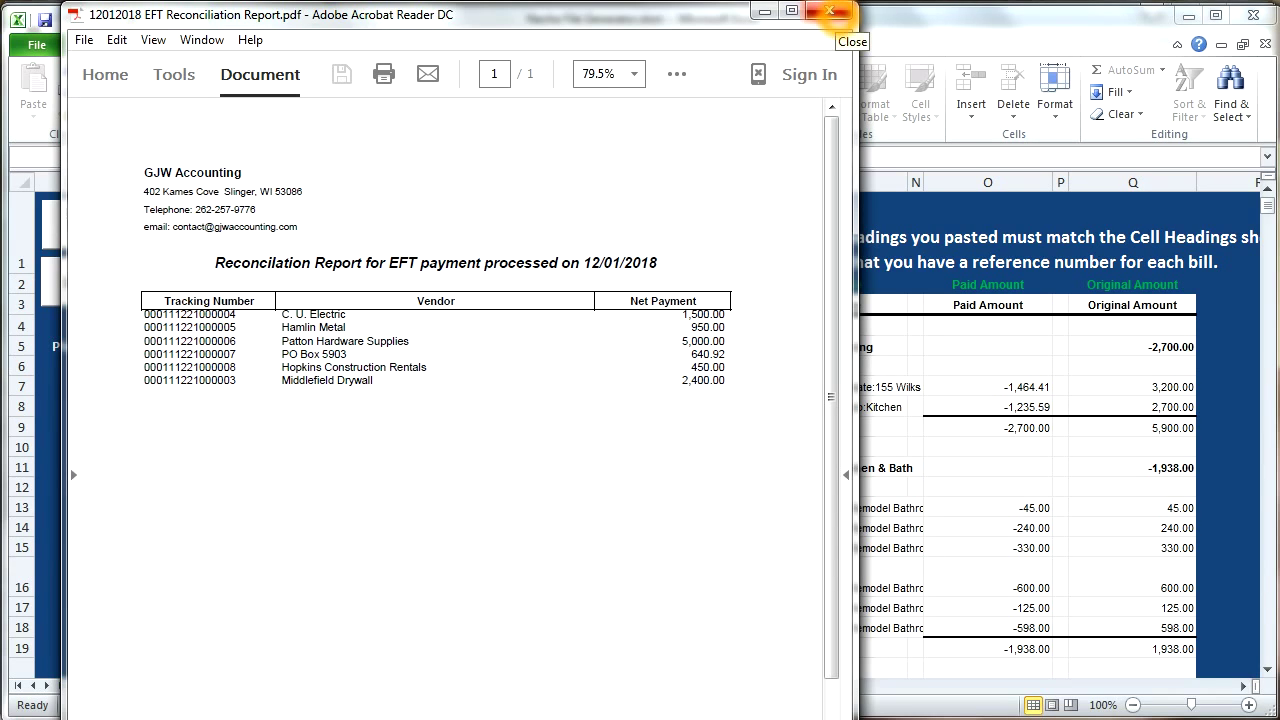
{"action": "left_click", "coordinate": [830, 12]}
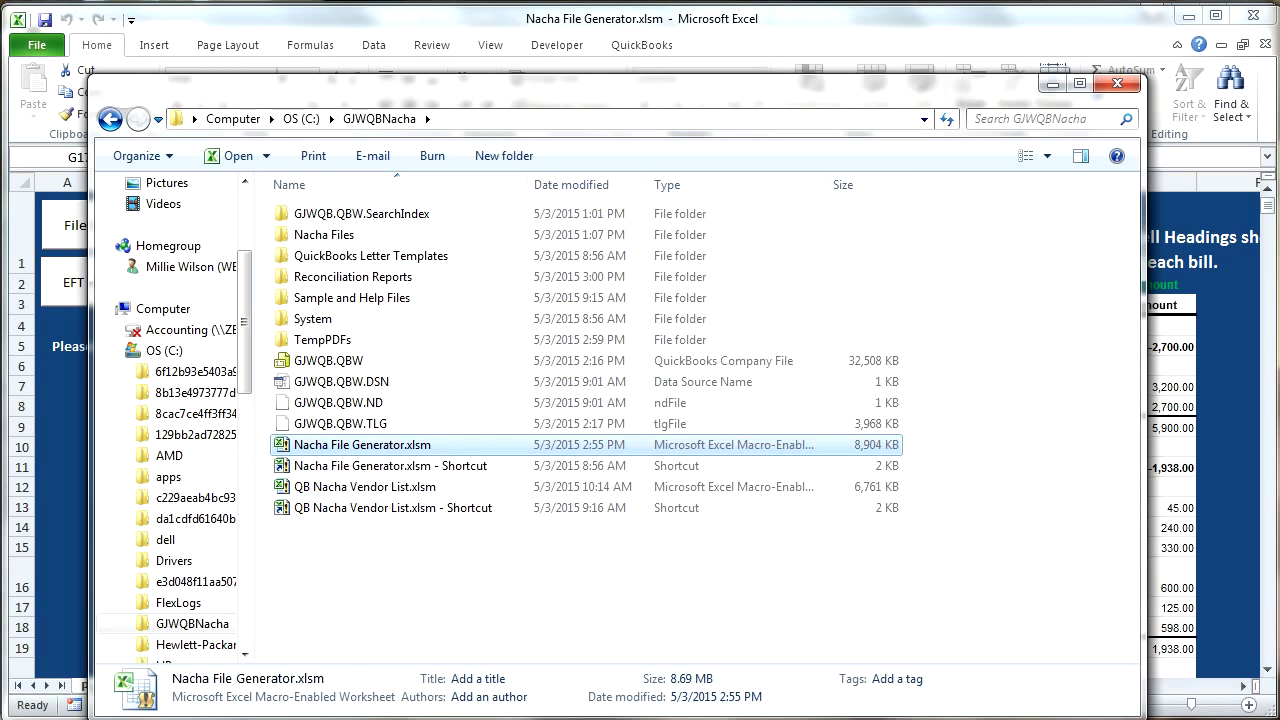
- Locate the Reconciliation Reports and Nacha Files folders inside GJWQBNacha and return to the workbook
{"action": "left_click", "coordinate": [517, 276]}
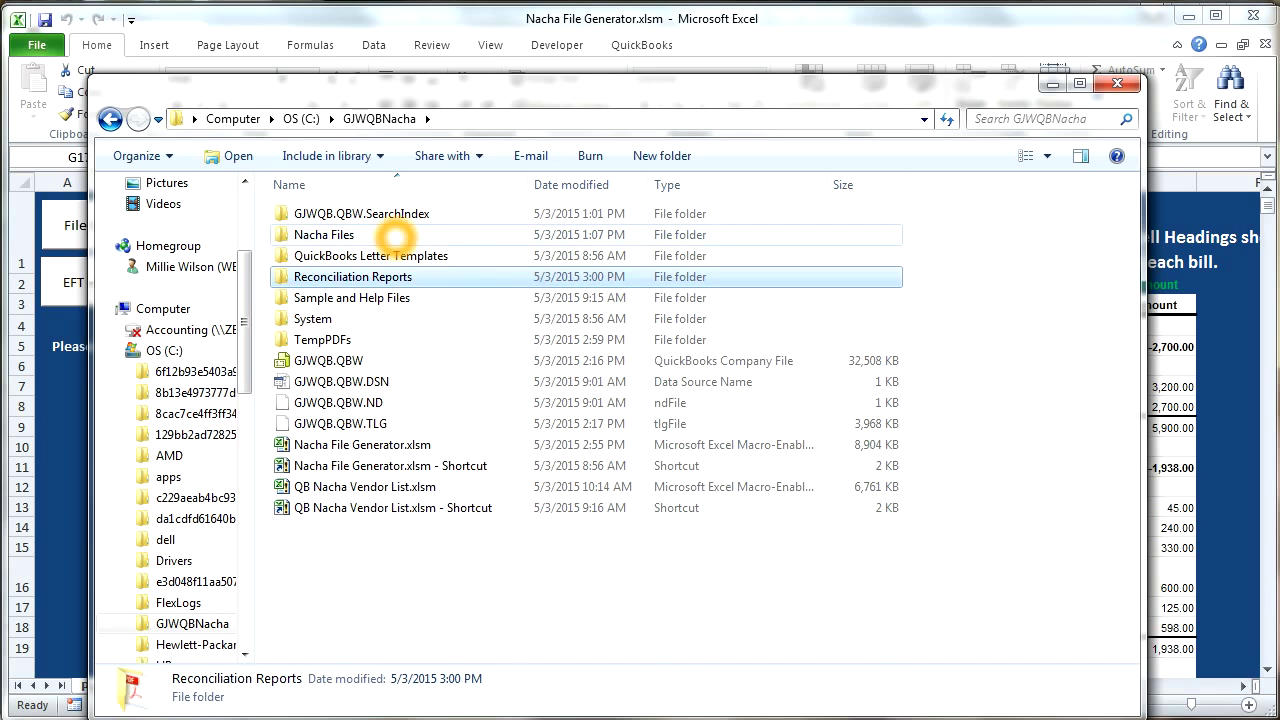
{"action": "left_click", "coordinate": [390, 235]}
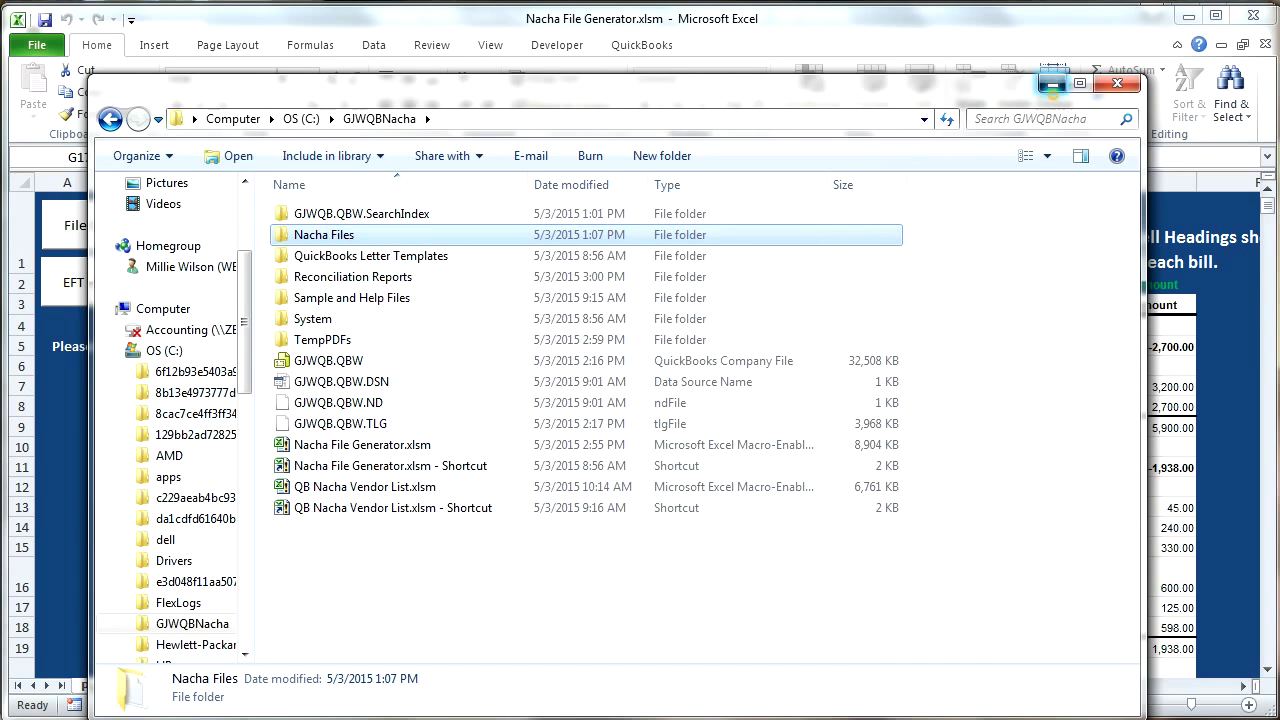
{"action": "left_click", "coordinate": [1054, 85]}
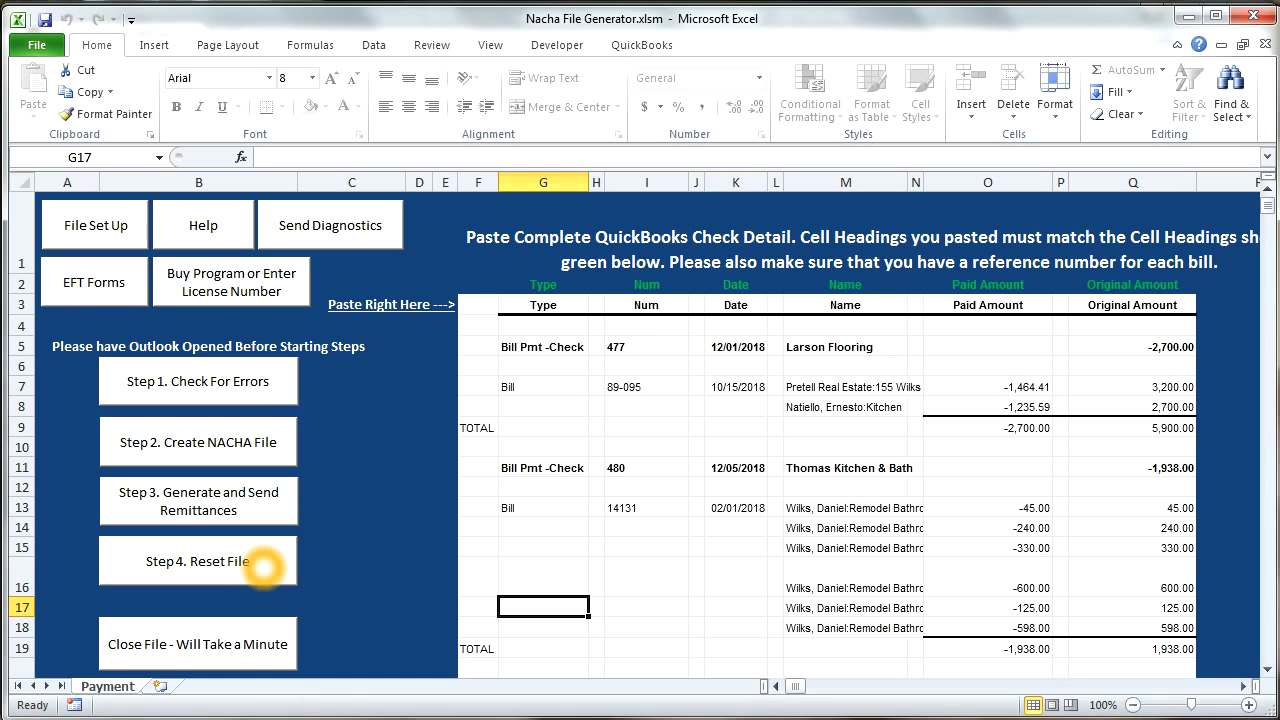
- Reset the payment sheet to clear the pasted check detail
{"action": "left_click", "coordinate": [263, 567]}
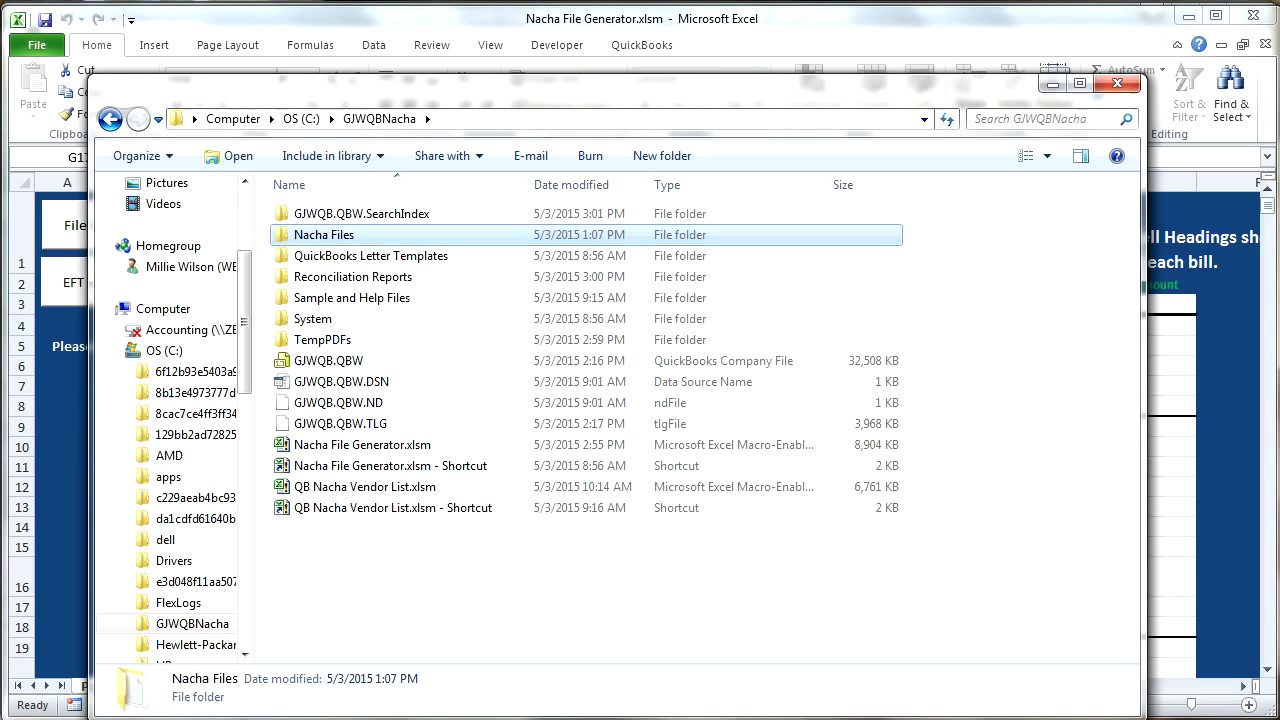
- Open the Nacha Files folder in File Explorer, locate 12012018File2.txt, and close the folder window
{"action": "double_click", "coordinate": [542, 235]}
{"action": "left_click", "coordinate": [414, 214]}
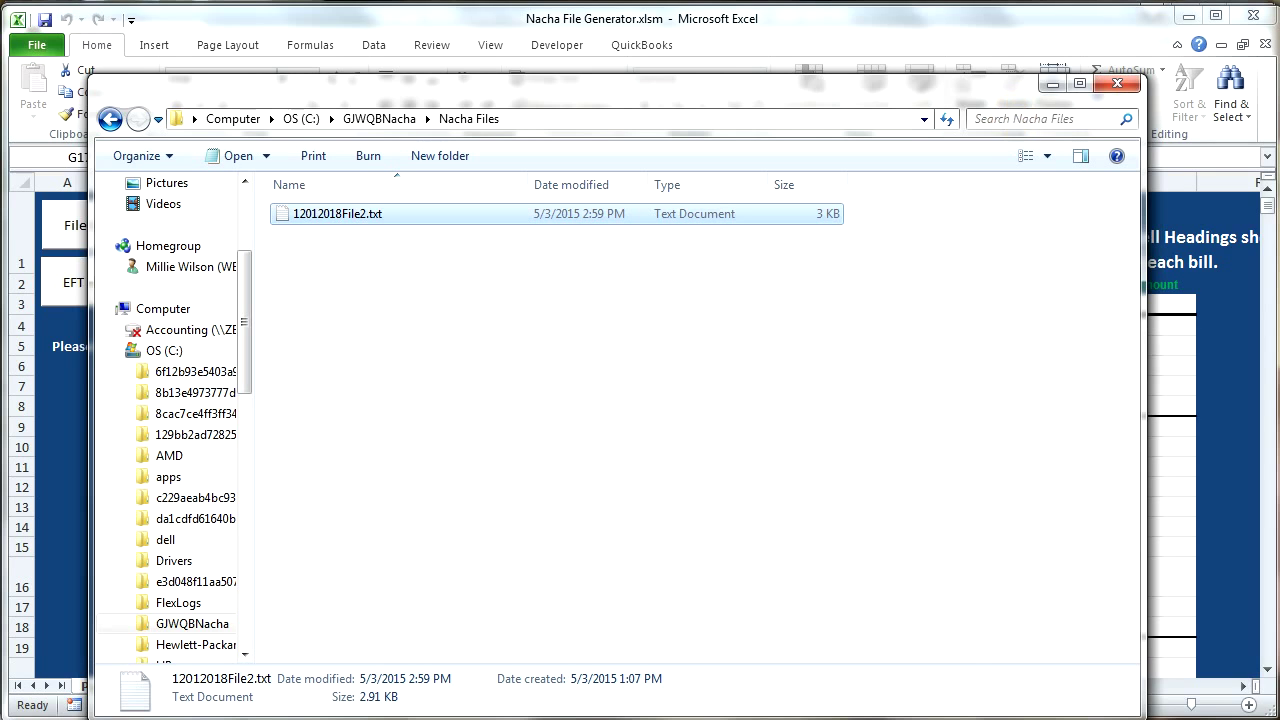
{"action": "left_click", "coordinate": [1117, 83]}
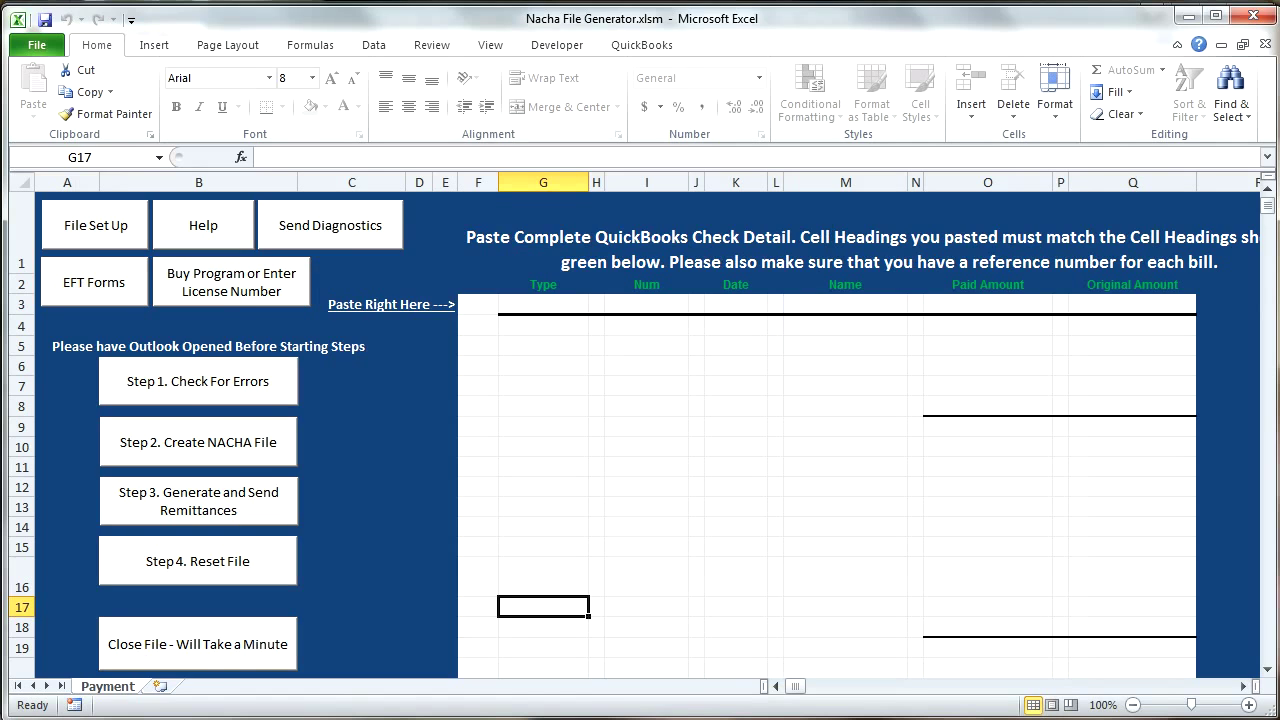
- Close the Nacha File Generator workbook using its own close-file function
{"action": "left_click", "coordinate": [221, 645]}
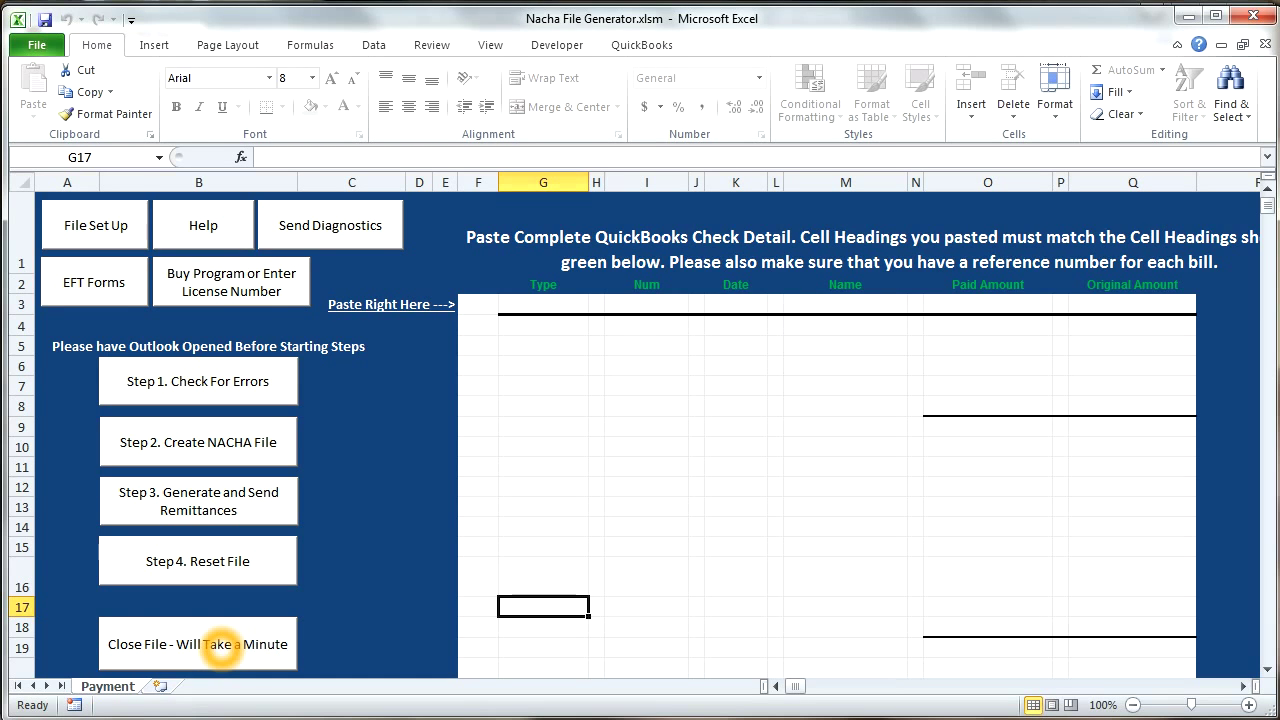